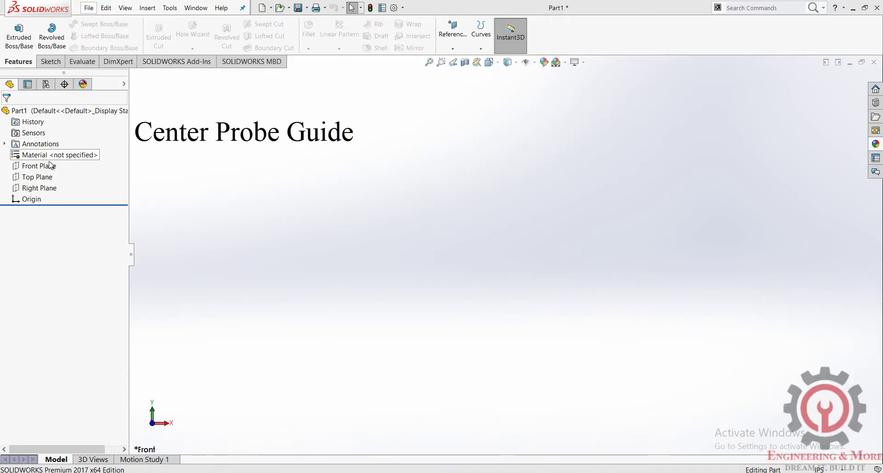
Sketch a horizontal centerline about 9.85 in long through the origin on the Front Plane.
left_click(52, 168)
left_click(60, 150)
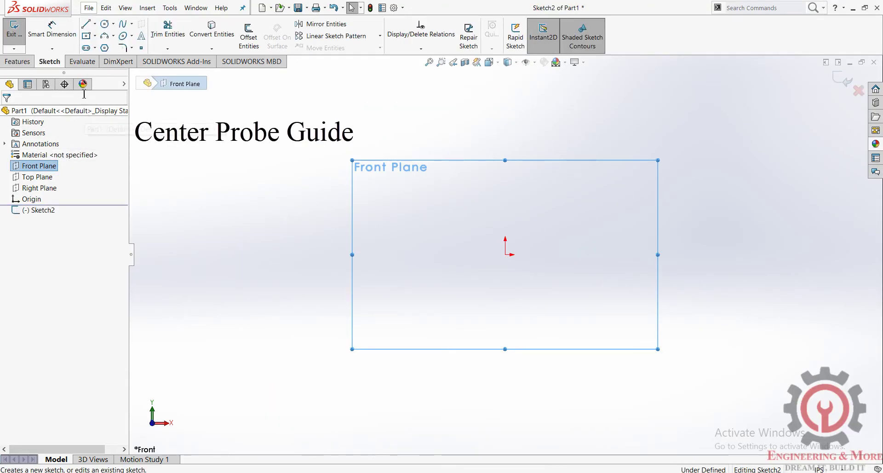
left_click(95, 24)
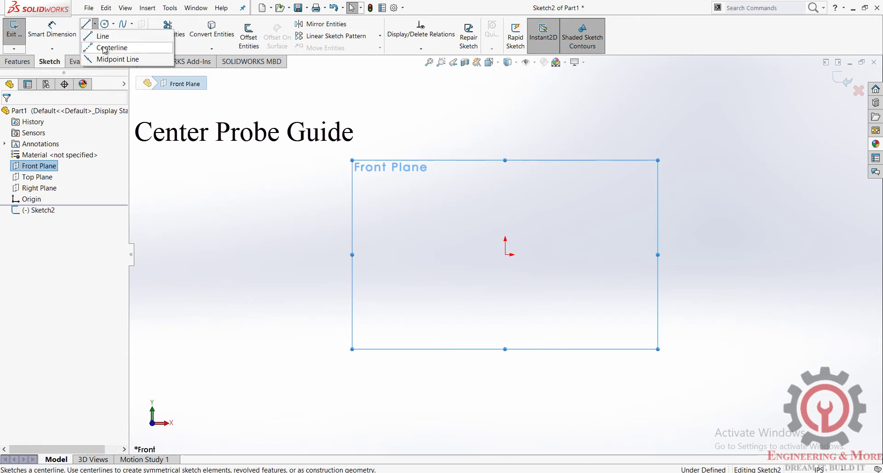
left_click(108, 46)
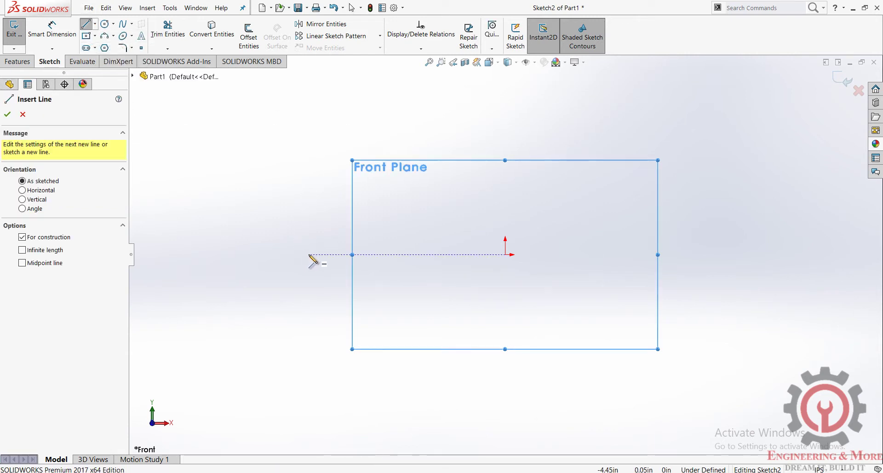
left_click(309, 254)
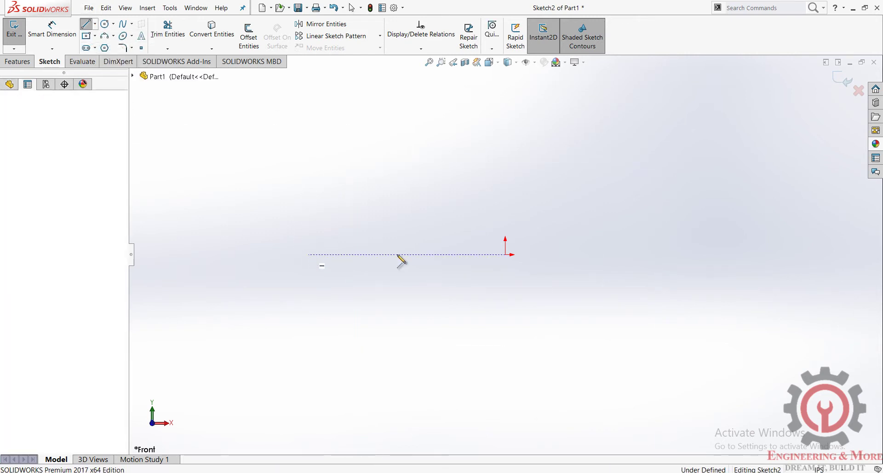
left_click(739, 255)
key("Escape")
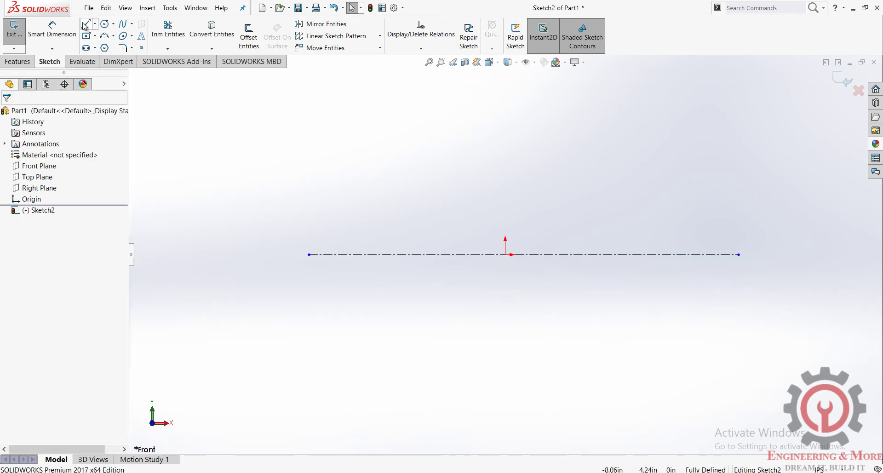
Draw a closed stepped line profile with one angled shoulder below the centerline.
left_click(85, 25)
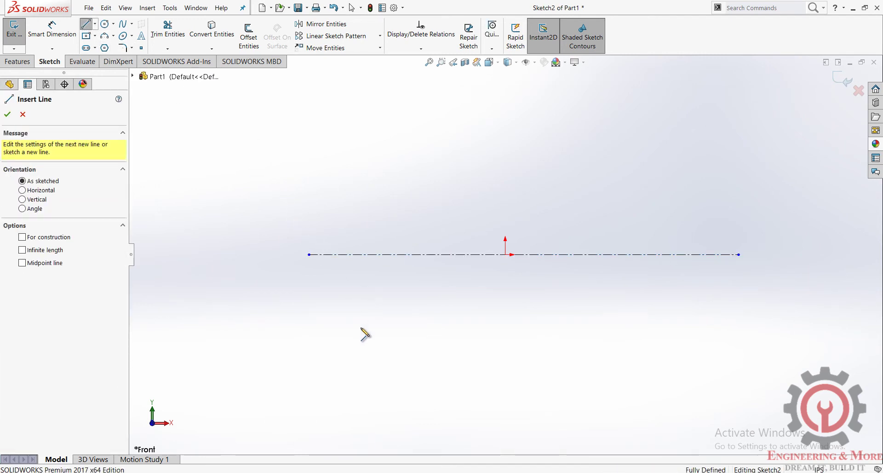
left_click(375, 330)
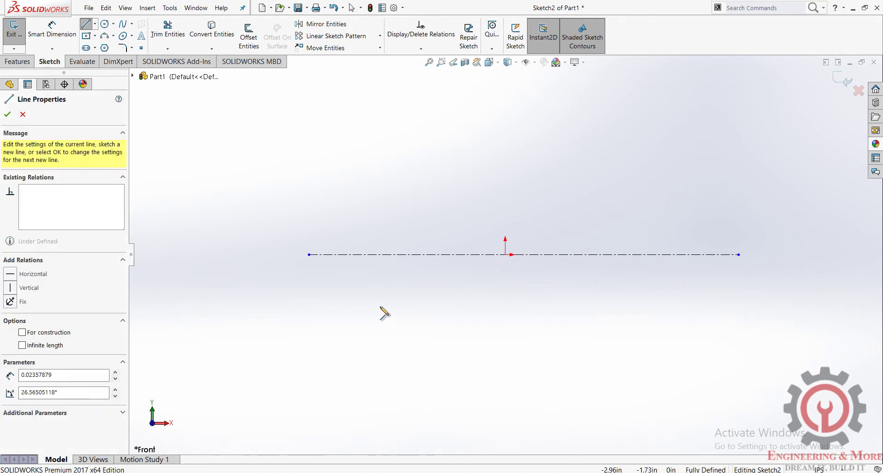
left_click(375, 301)
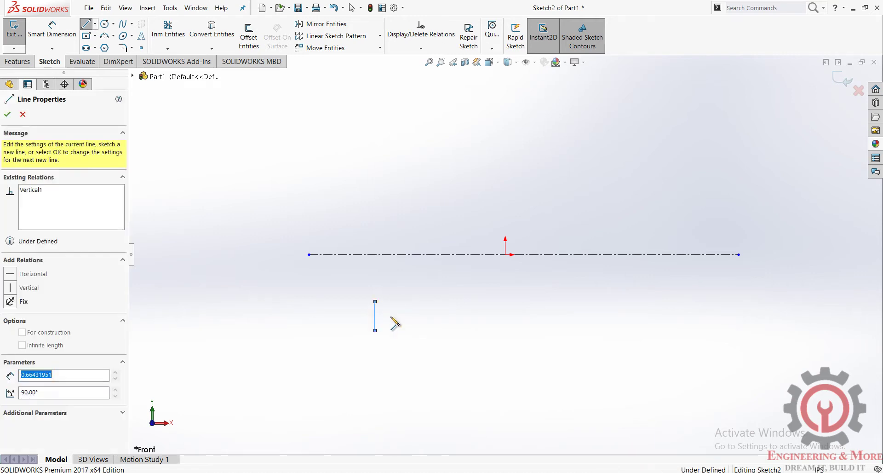
left_click(437, 301)
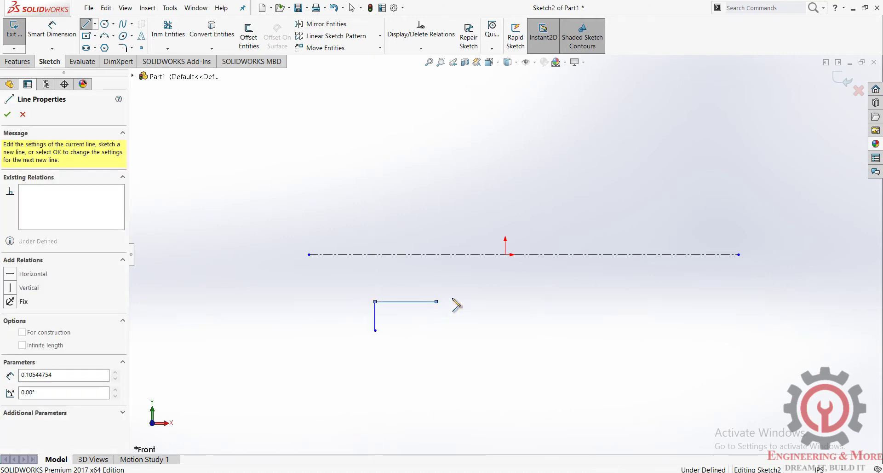
left_click(472, 279)
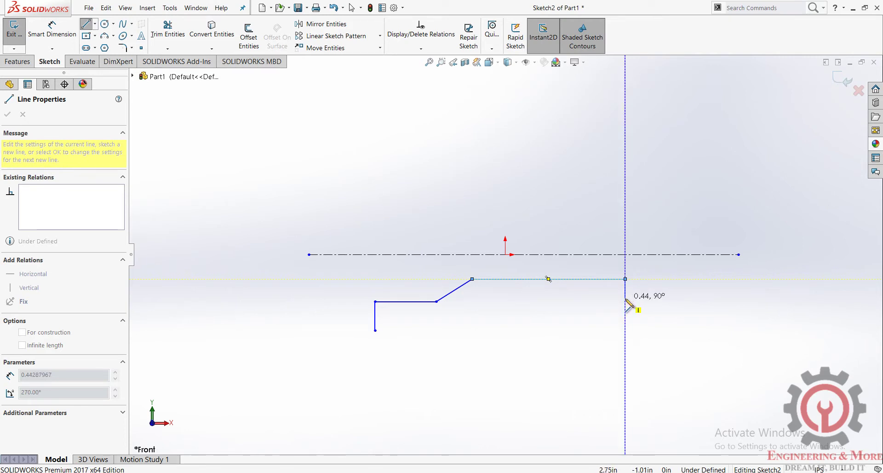
left_click(625, 298)
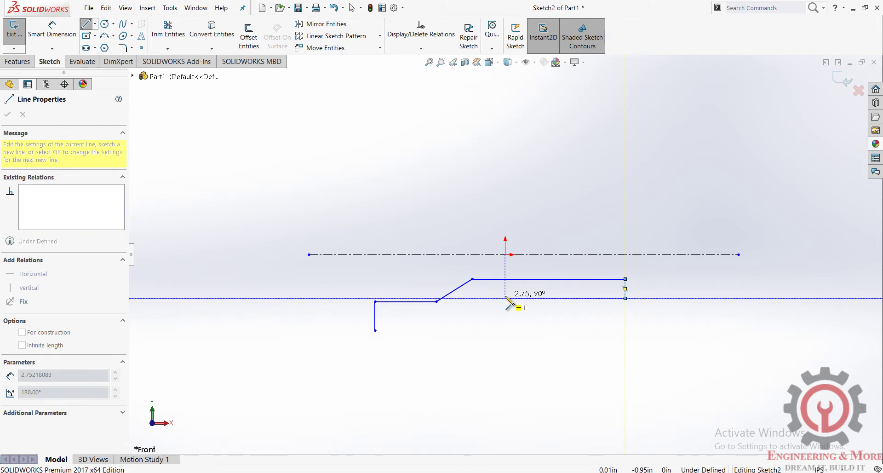
left_click(506, 299)
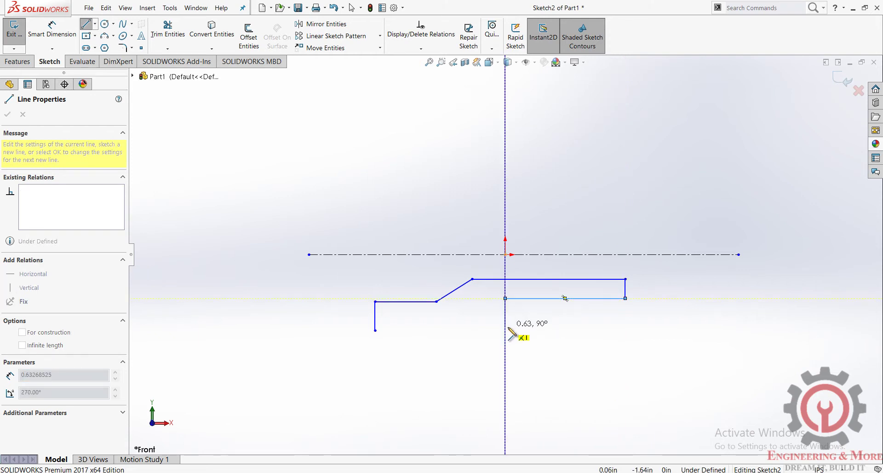
left_click(504, 331)
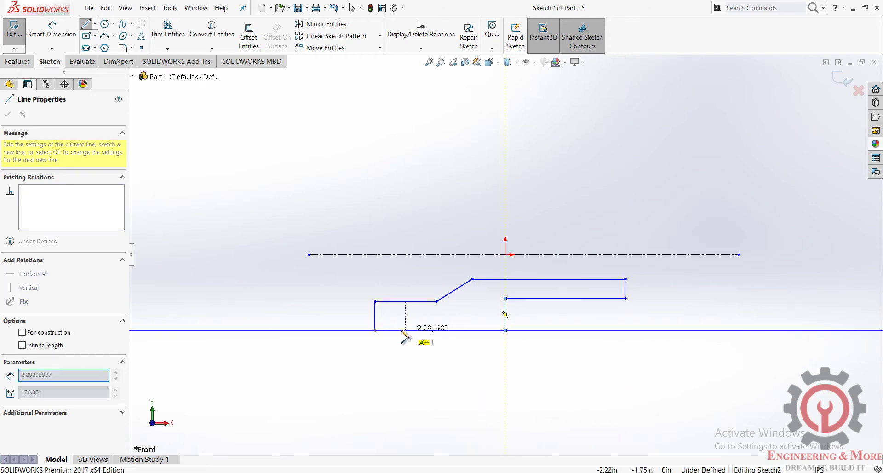
left_click(375, 331)
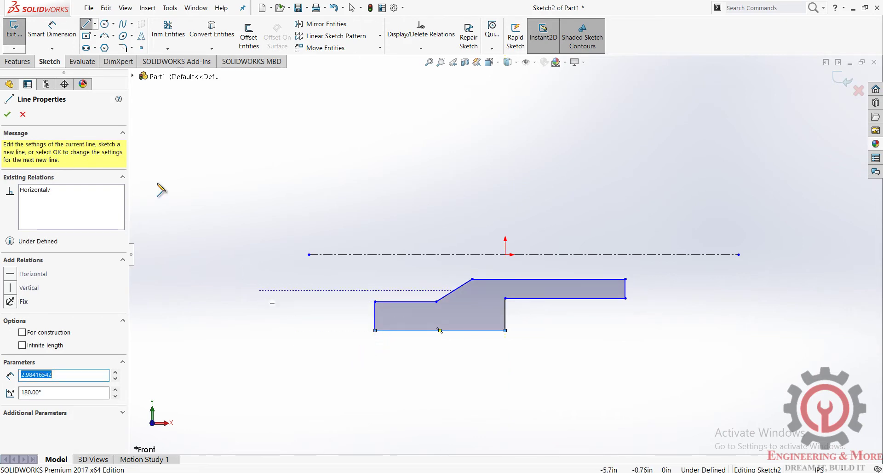
left_click(51, 28)
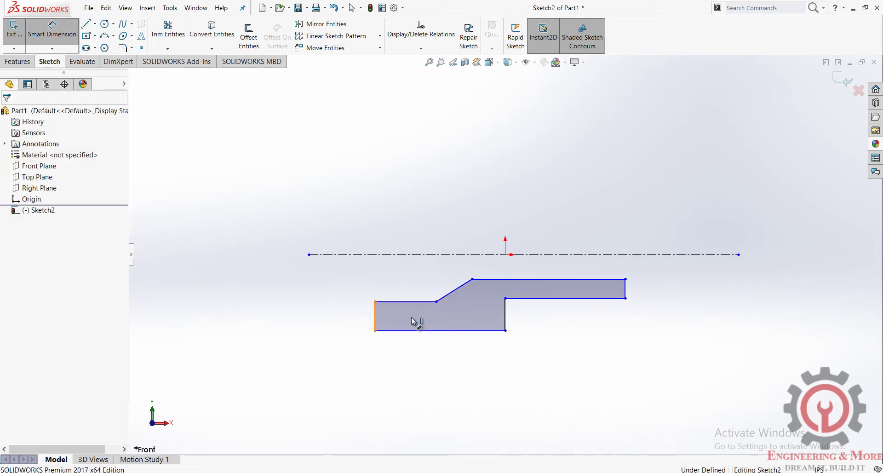
Dimension the left step .25 long and .125 tall.
left_click(412, 321)
left_click(437, 302)
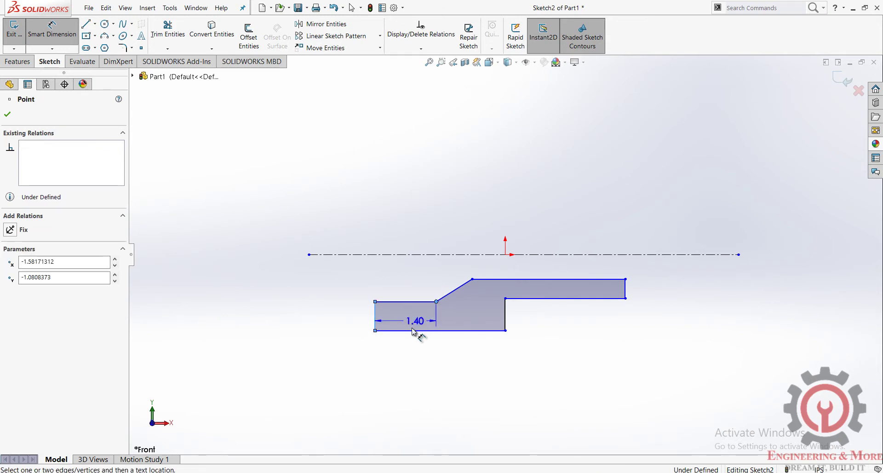
left_click(418, 349)
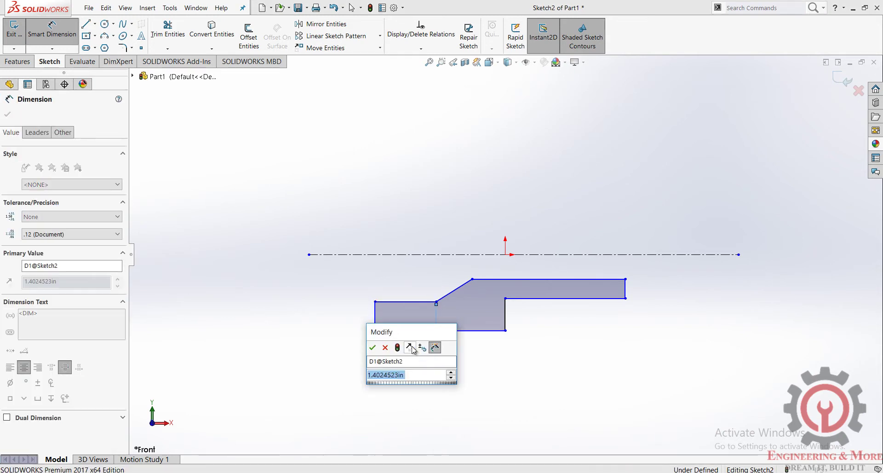
type(".25")
key("Return")
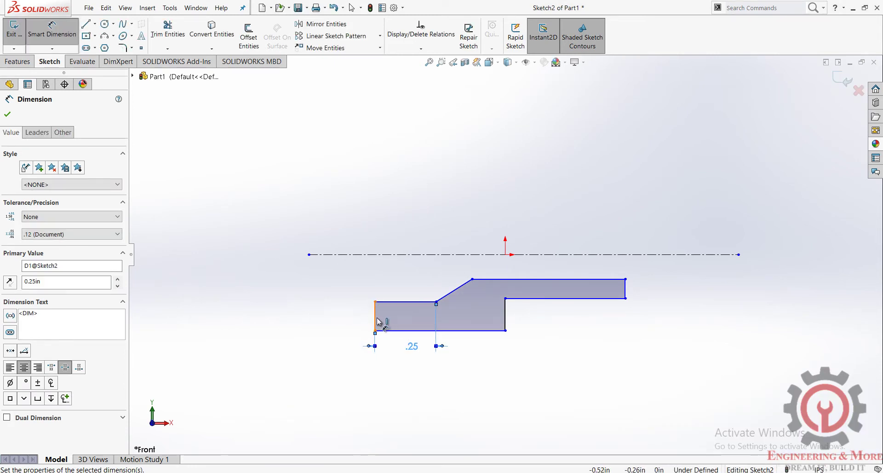
left_click(375, 322)
left_click(361, 317)
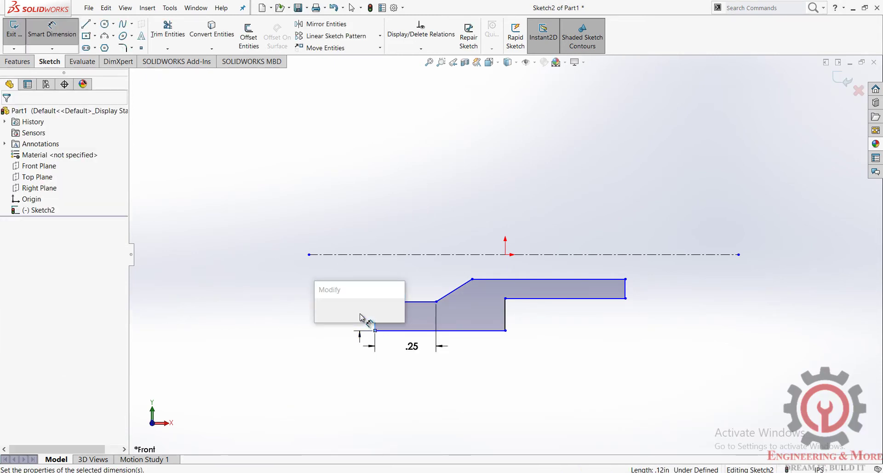
type(".125")
key("Return")
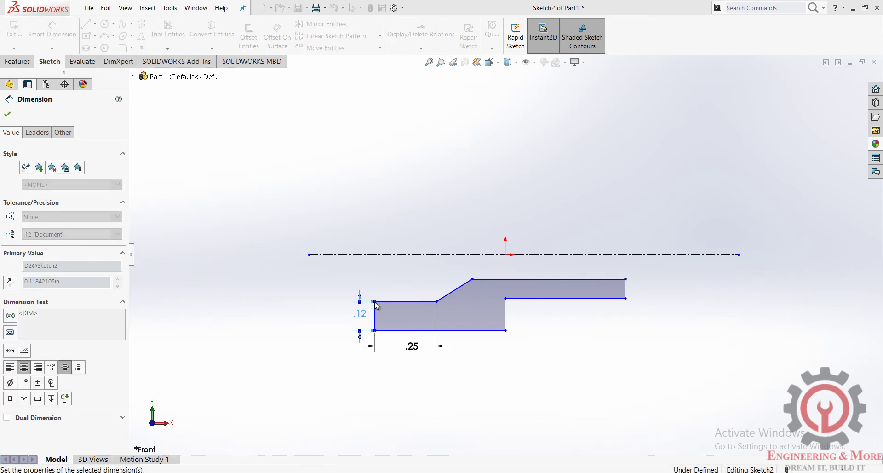
Place the left step's top edge .4375 below the centerline.
left_click(413, 254)
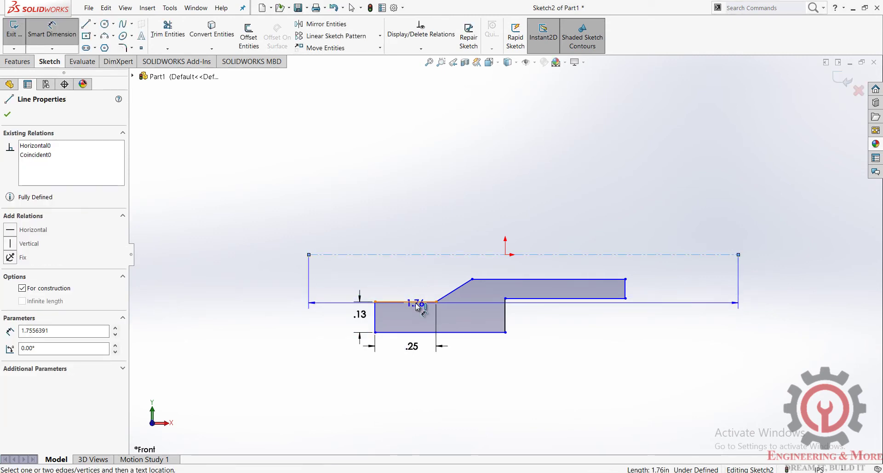
left_click(415, 302)
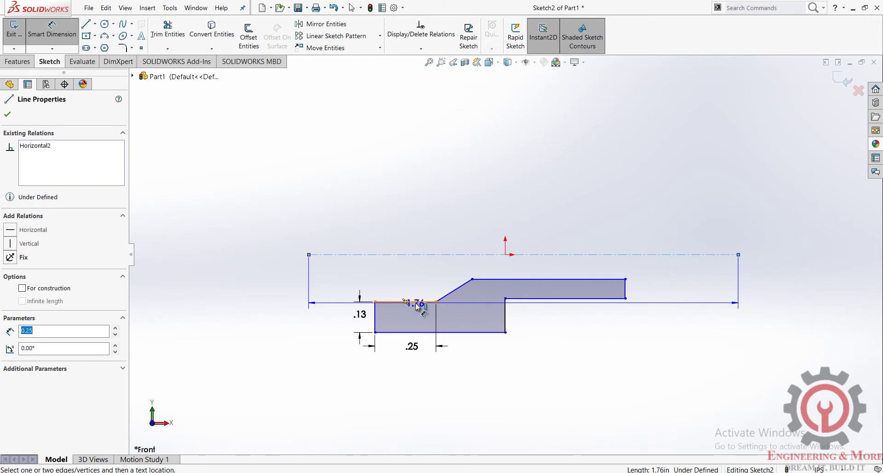
left_click(392, 285)
type(".4375")
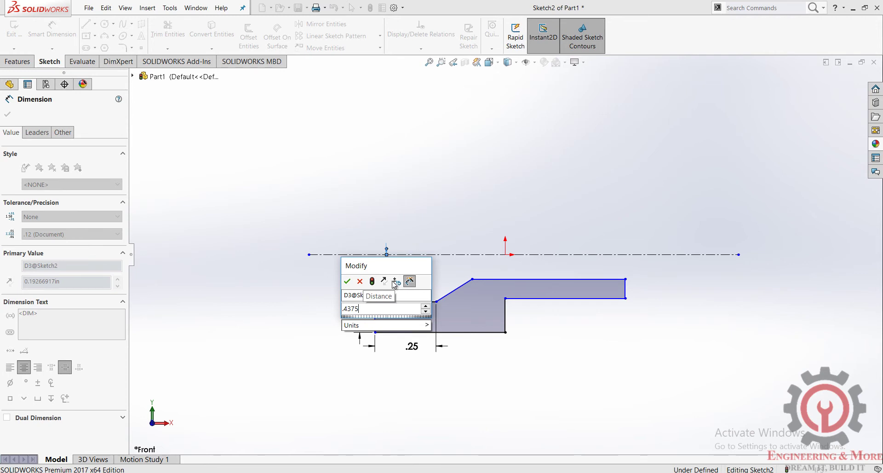
key("Return")
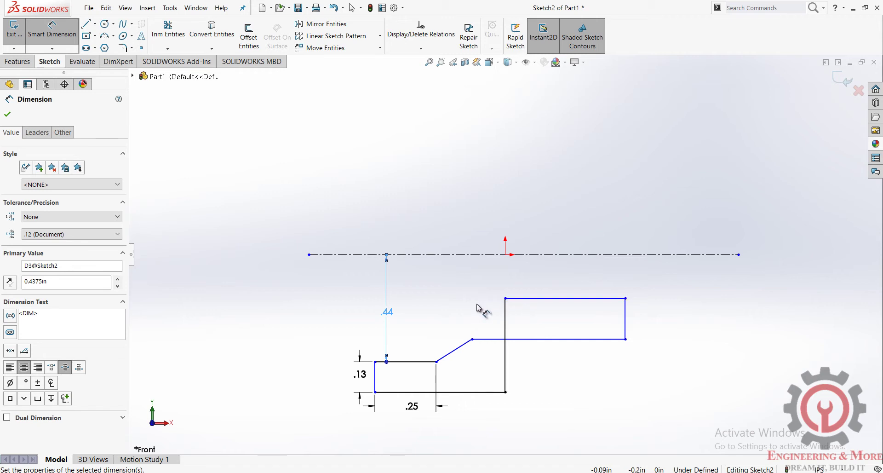
Drag the right step's bottom edge upward, leaving a thin band under the angled shoulder.
left_click(45, 29)
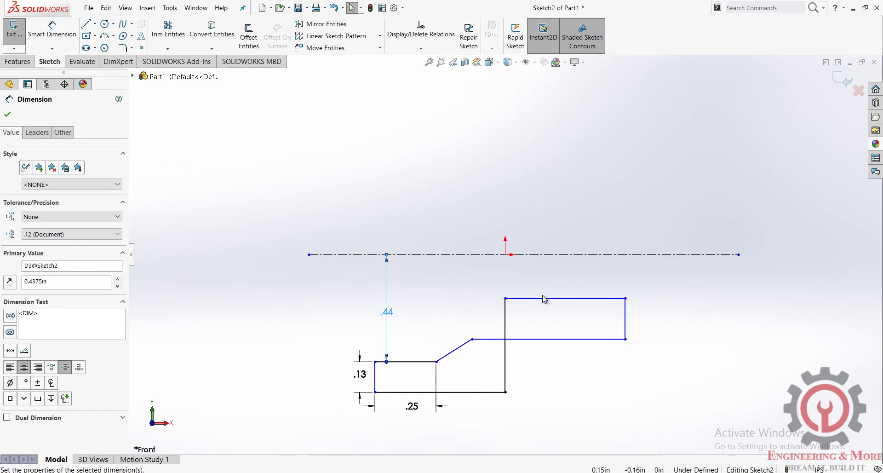
left_click_drag(544, 302, 547, 416)
left_click(680, 358)
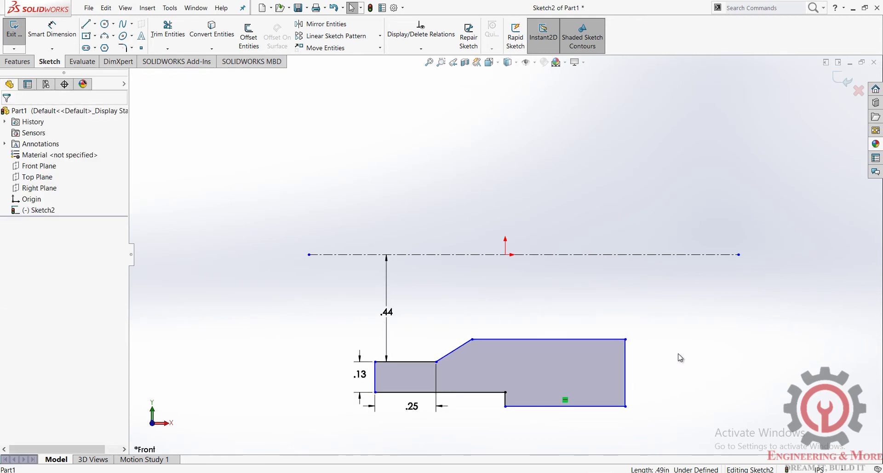
left_click(487, 392)
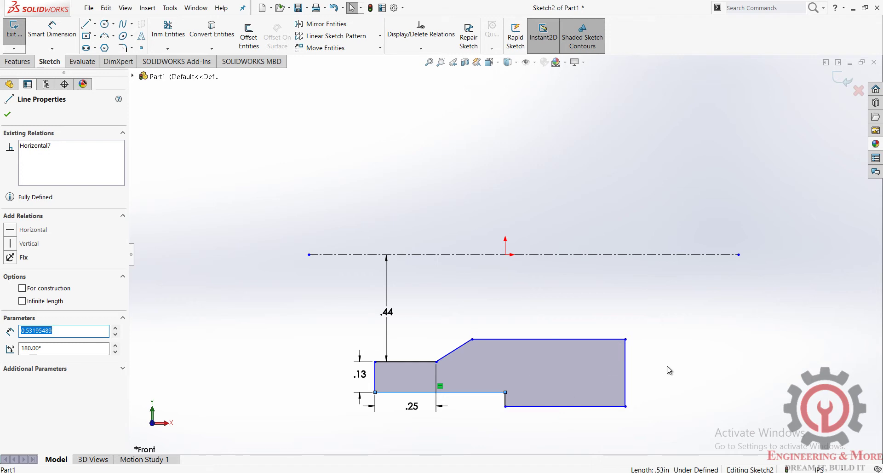
key("Escape")
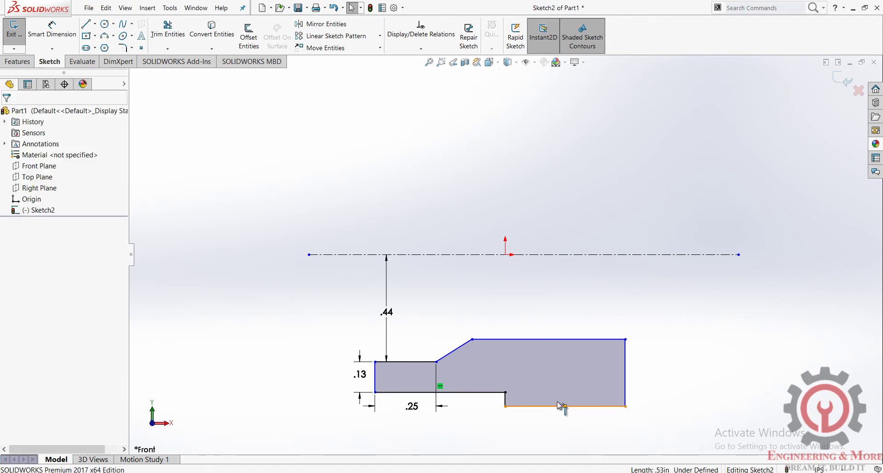
left_click_drag(559, 407, 542, 357)
Dimension the right step .50 wide and the left end .50 from the origin.
left_click(52, 30)
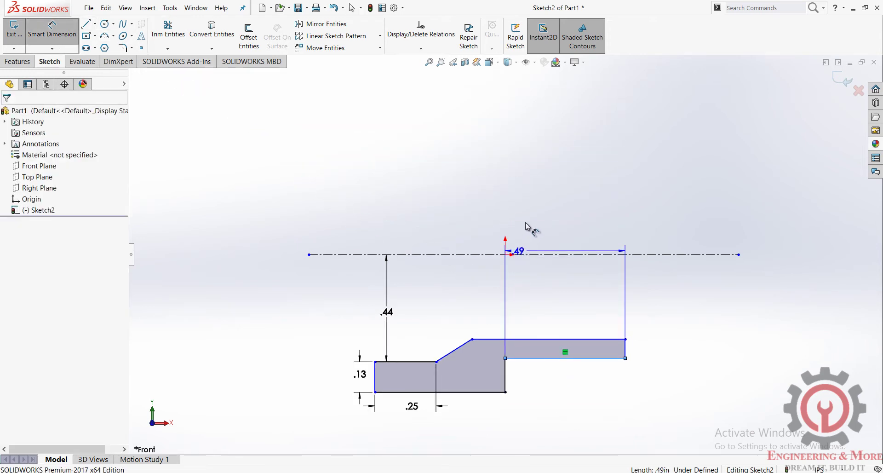
left_click(552, 221)
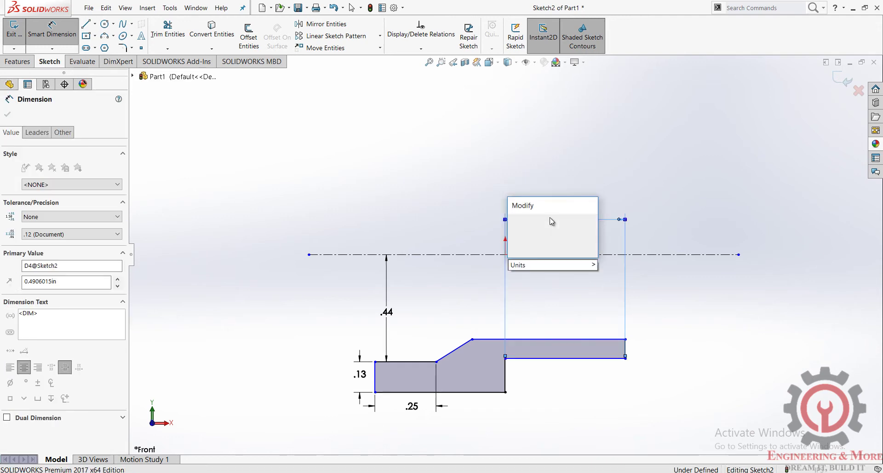
type(".5")
key("Return")
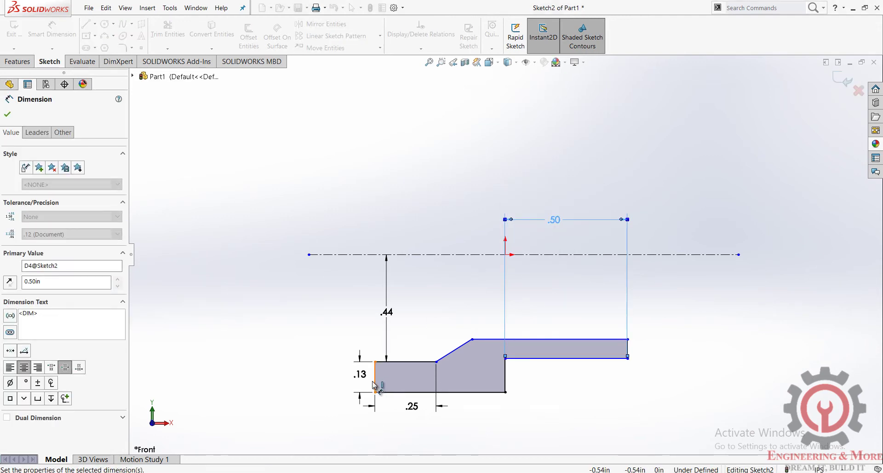
left_click(375, 384)
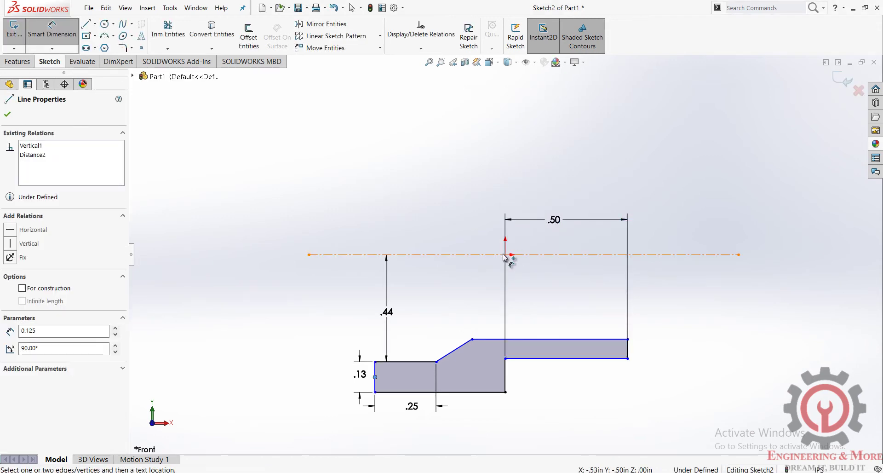
left_click(505, 254)
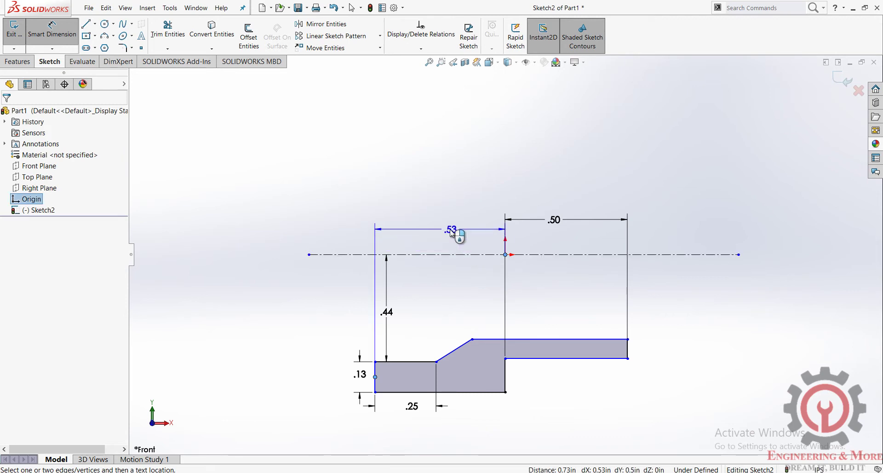
left_click(446, 243)
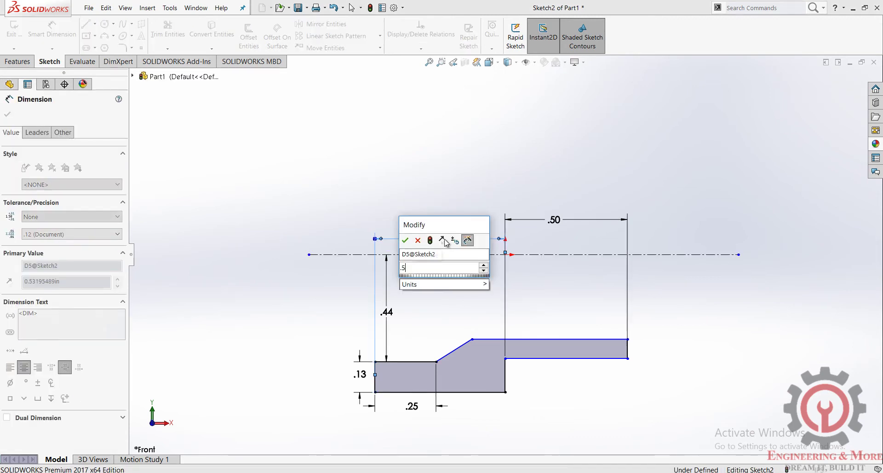
type(".5")
key("Return")
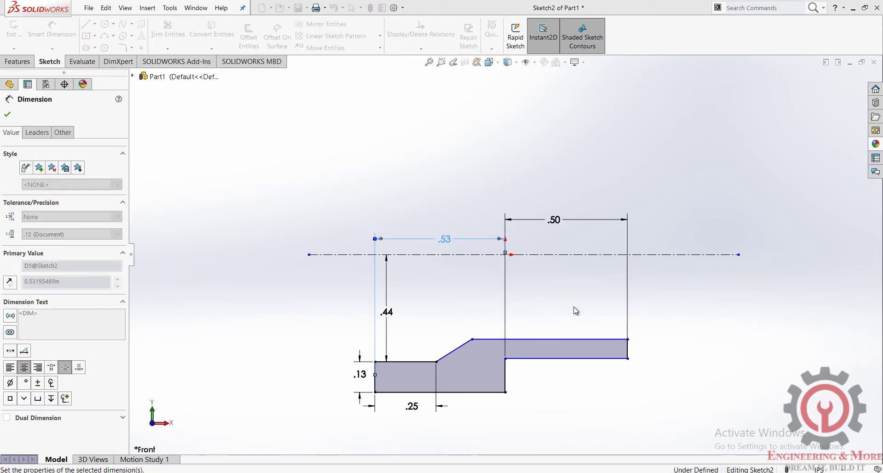
Set the right step's top .25 and underside .375 below the centerline.
left_click(597, 256)
left_click(593, 341)
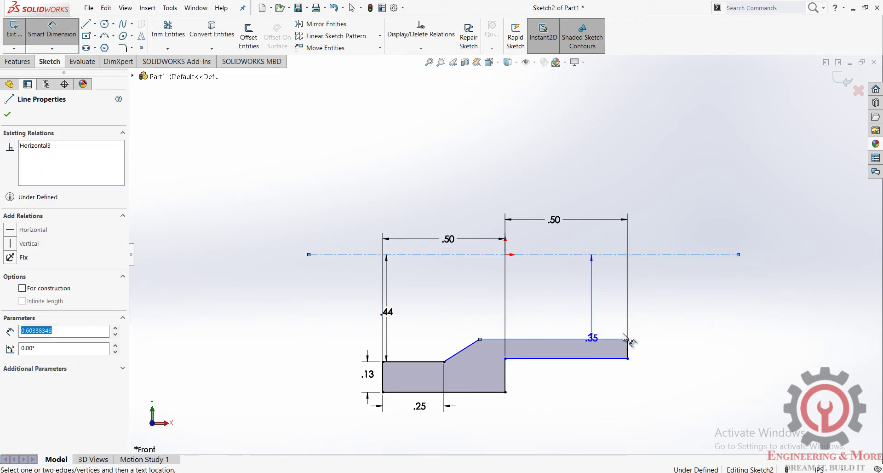
left_click(654, 290)
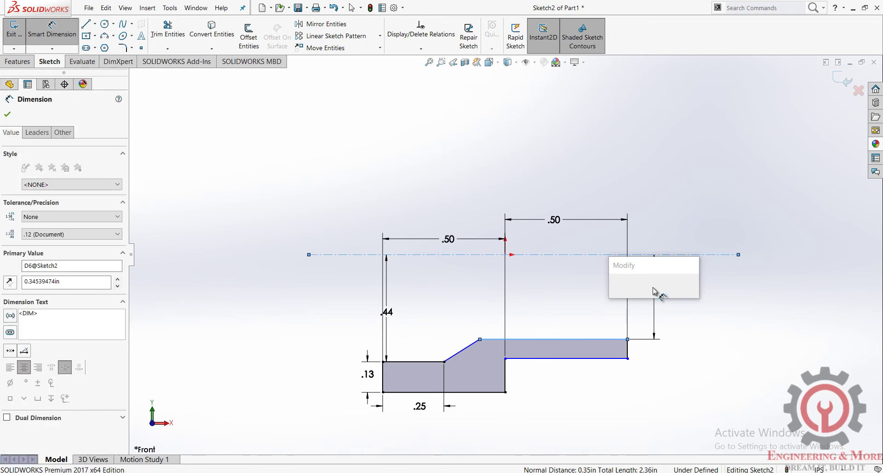
type(".25")
key("Return")
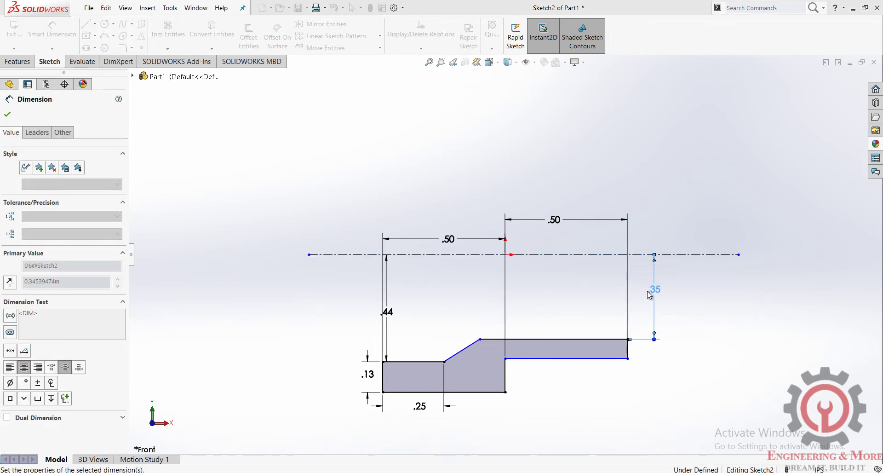
left_click(609, 358)
left_click(603, 255)
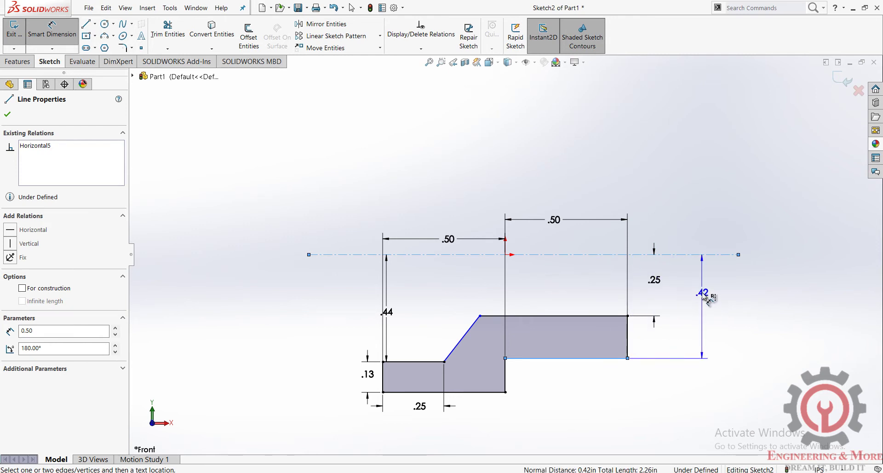
left_click(697, 300)
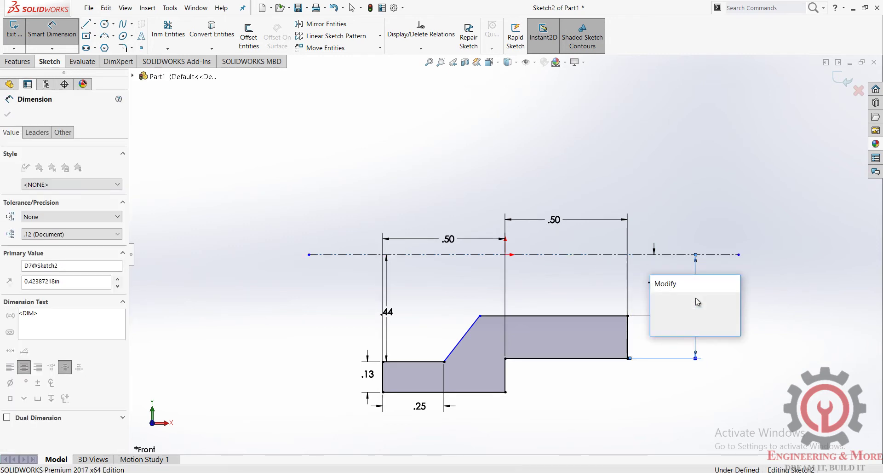
key("Return")
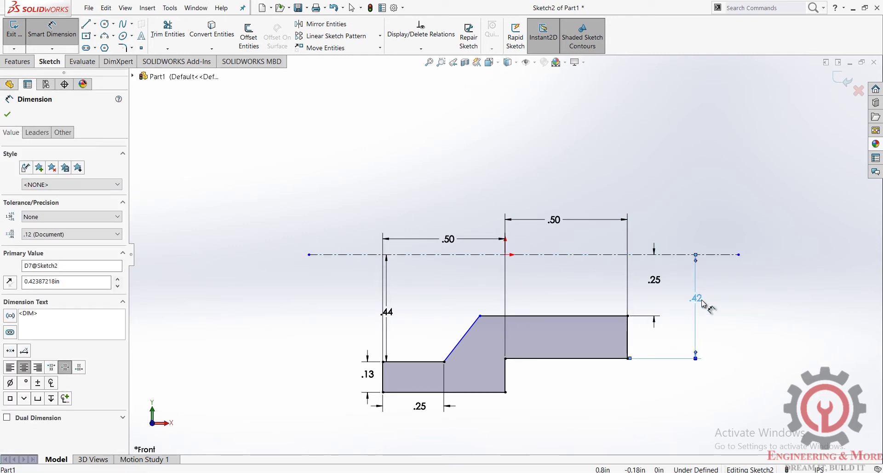
double_click(699, 299)
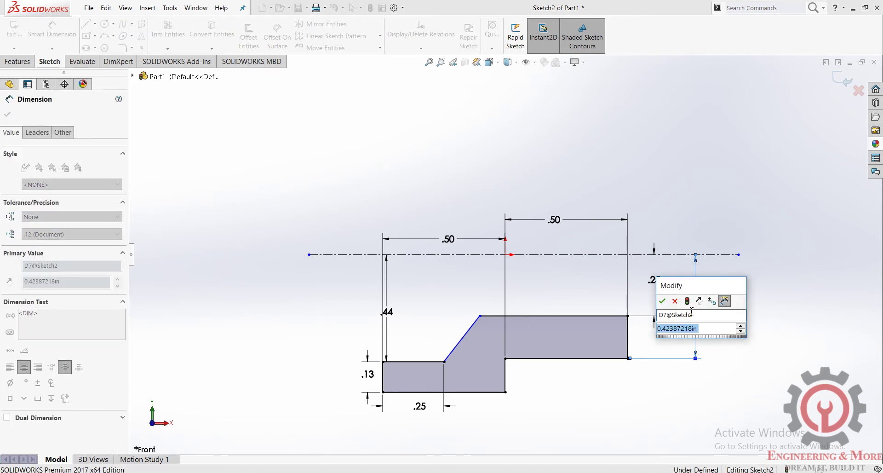
type(".375")
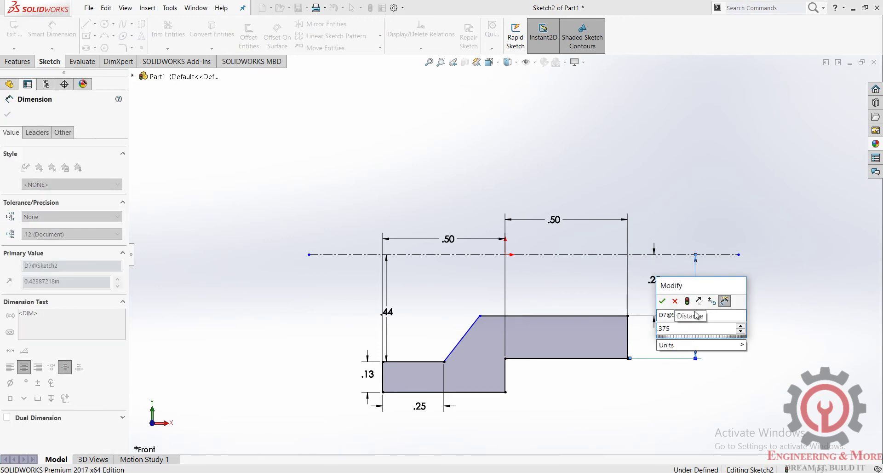
key("Return")
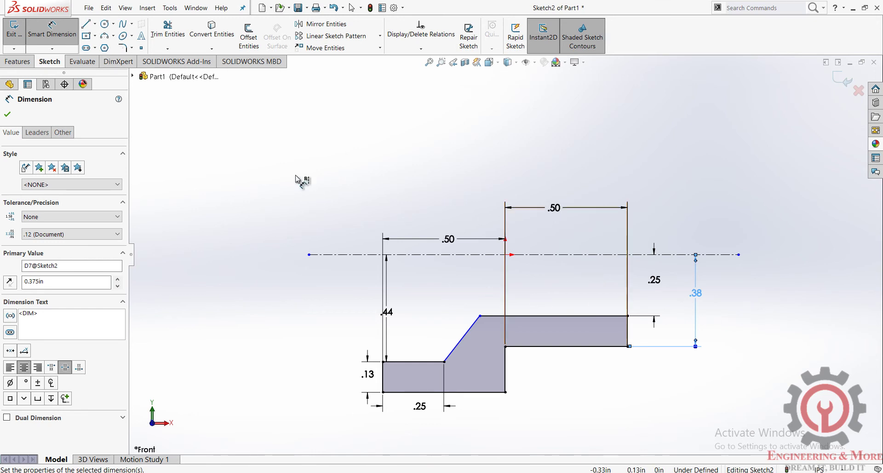
Dimension the shoulder at 135° to the left step's top, fully defining the sketch.
left_click(375, 254)
left_click(439, 362)
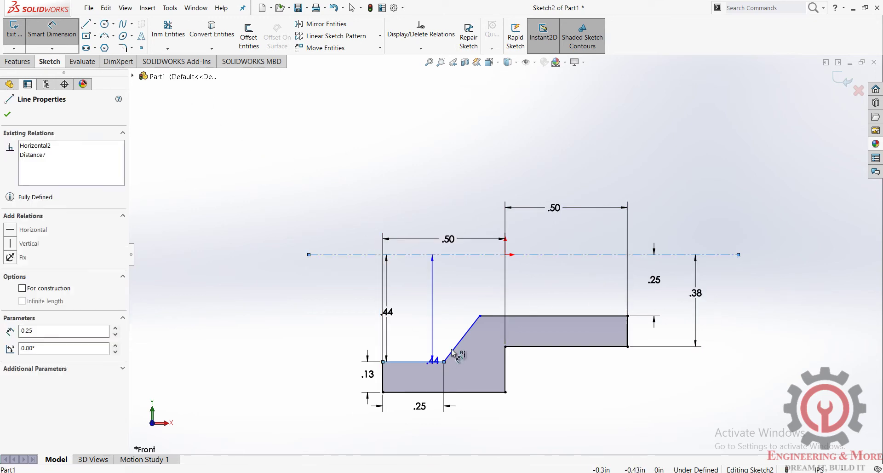
left_click(458, 345)
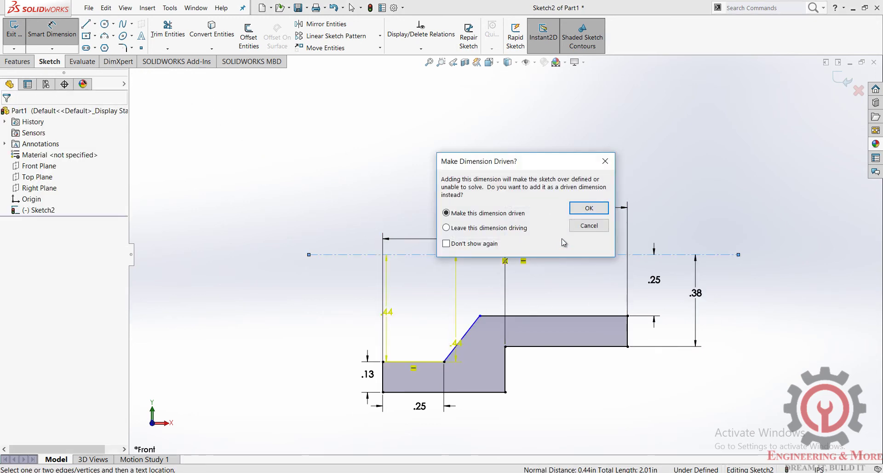
left_click(583, 228)
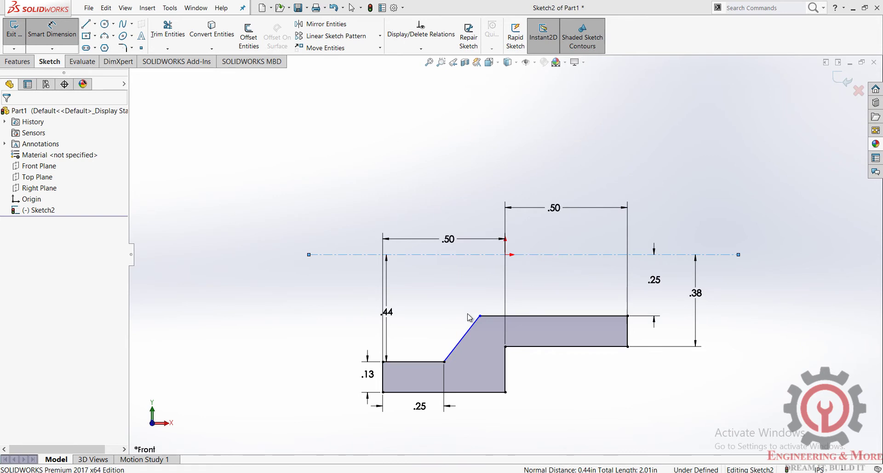
left_click(419, 362)
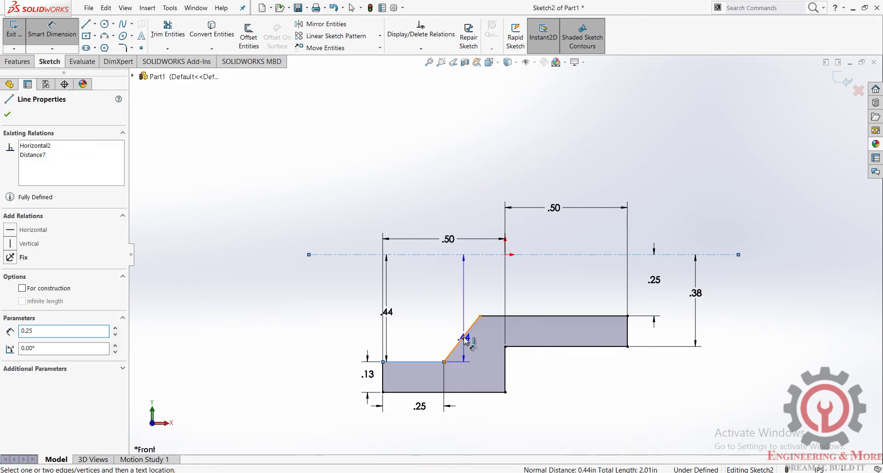
left_click(464, 338)
left_click(437, 340)
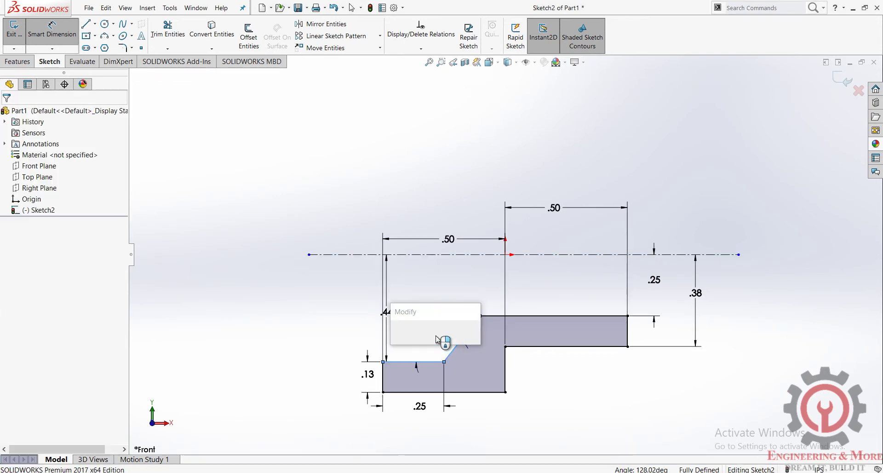
type("135")
key("Return")
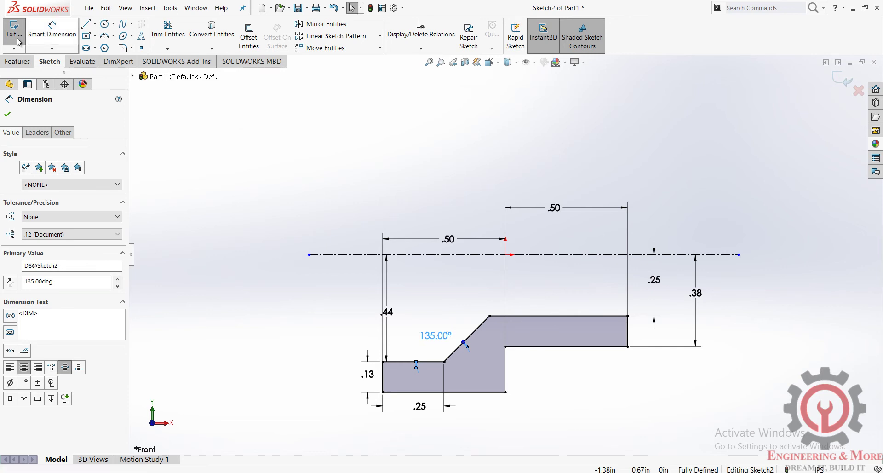
left_click(17, 61)
Revolve the profile 360° about centerline Line1 to create Revolve1.
left_click(52, 32)
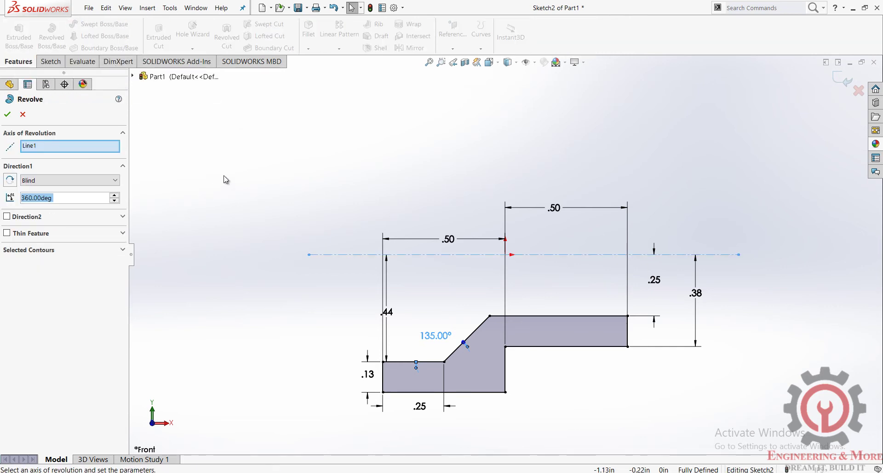
left_click(8, 115)
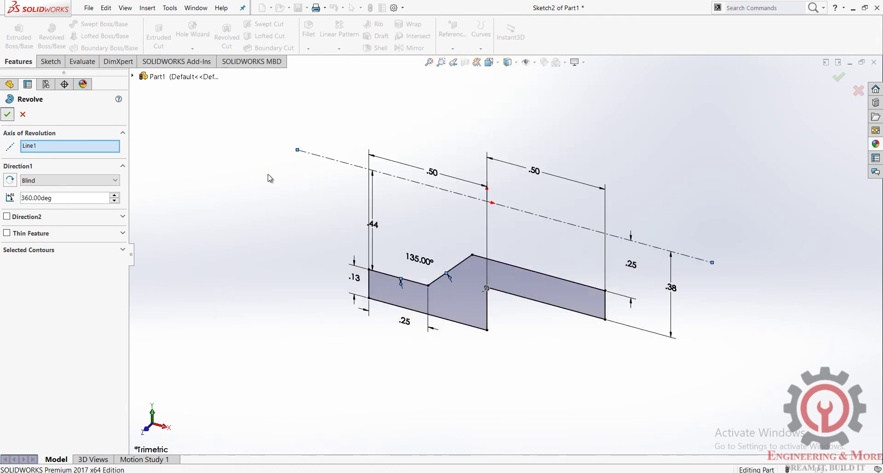
scroll(322, 202, "up", 2)
middle_click_drag(329, 205, 356, 201)
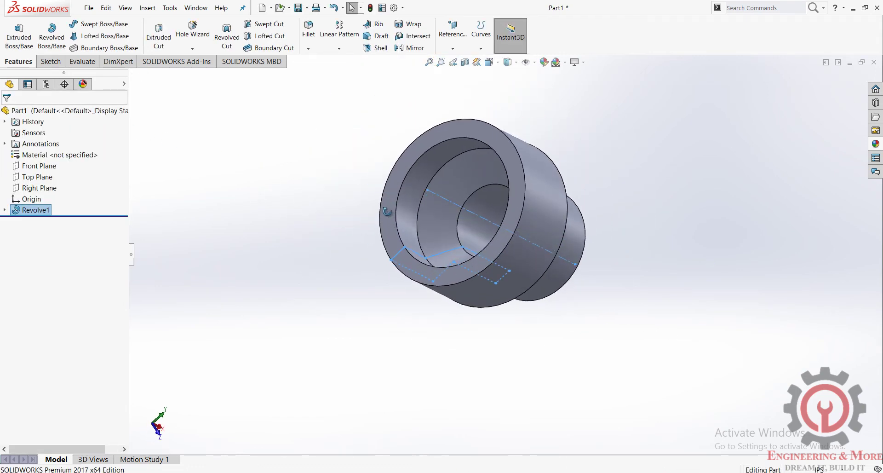
Fillet the outer front edge of the wide flange with a 0.04 in radius.
left_click(309, 32)
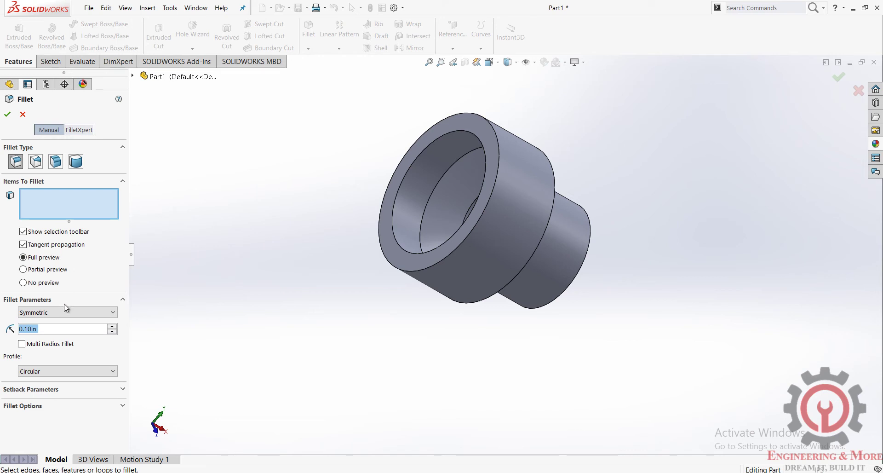
type(".04")
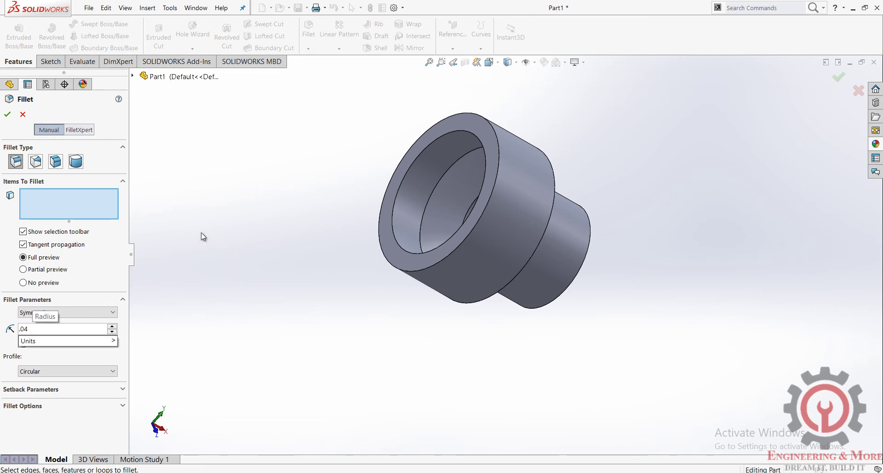
key("Return")
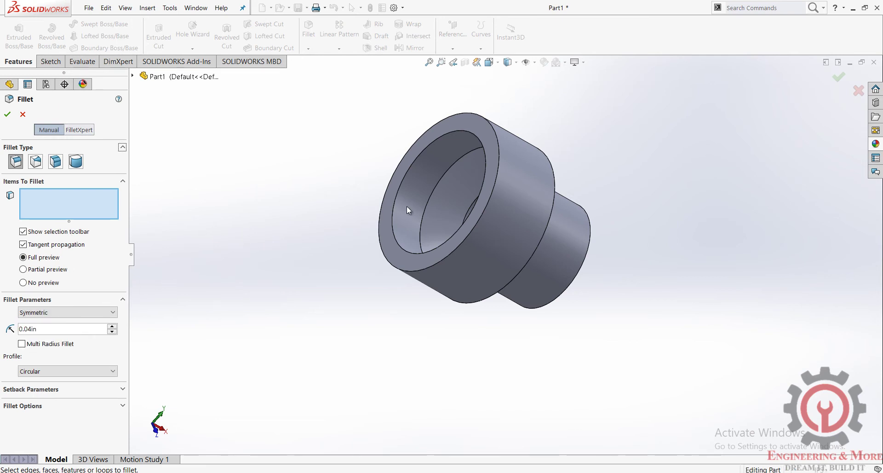
scroll(508, 168, "down", 2)
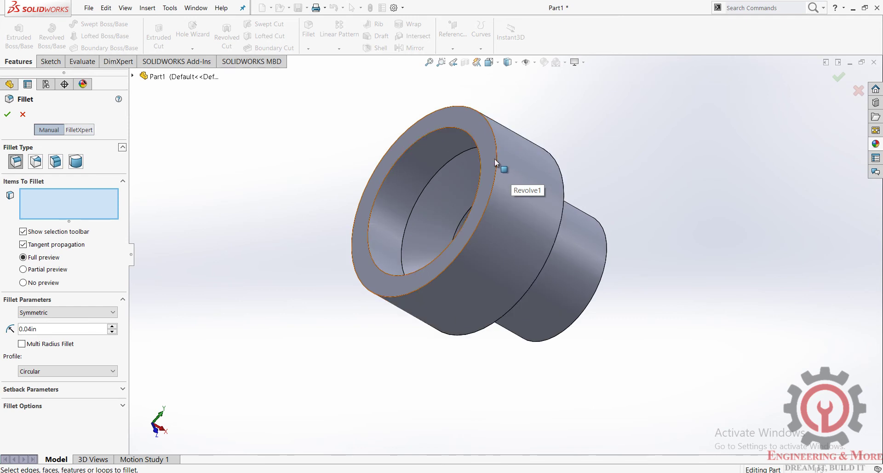
left_click(498, 161)
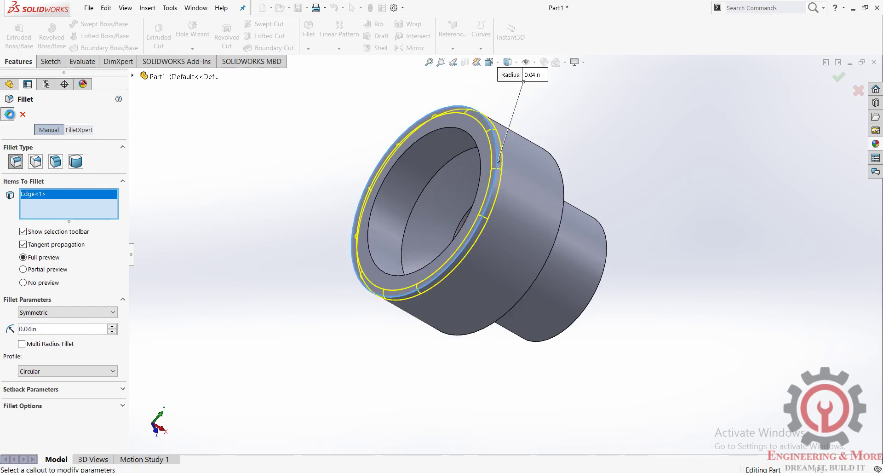
left_click(9, 114)
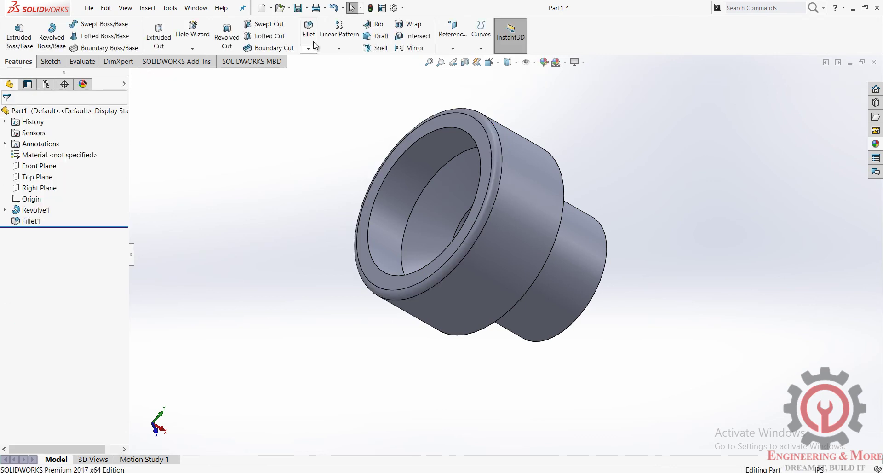
Start a 0.05 in fillet on the large bore rim, shoulder, and small end's outer and inner edges.
key("Return")
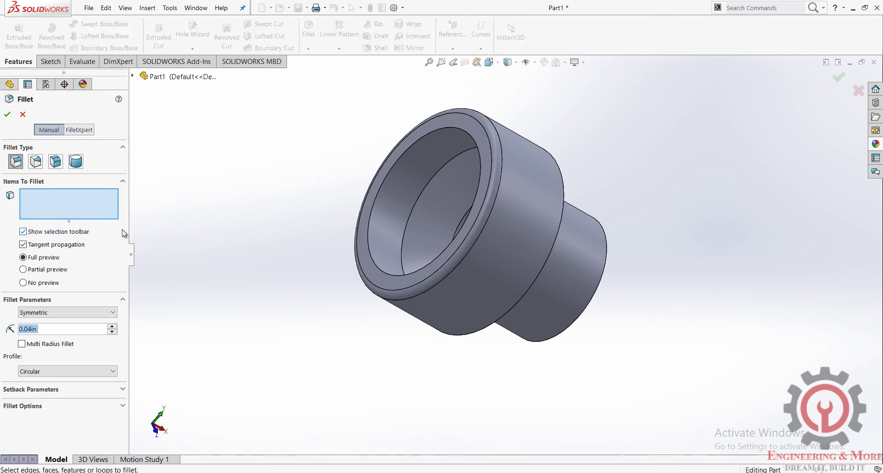
type("0.05")
key("Return")
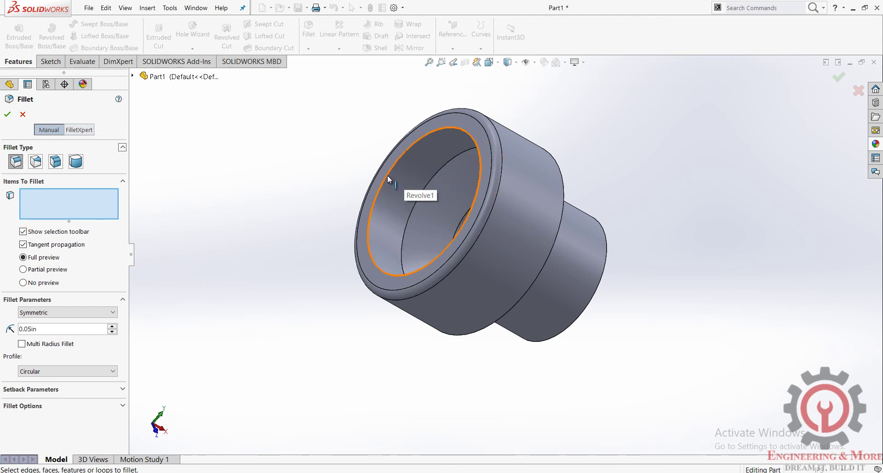
left_click(387, 174)
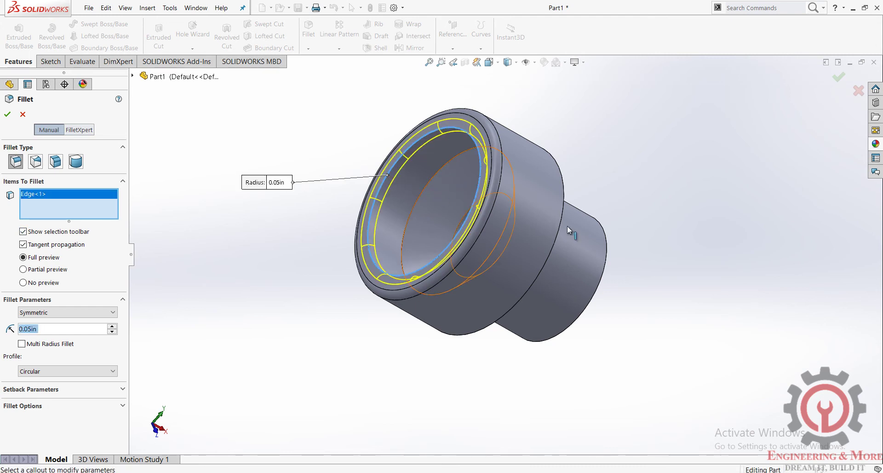
middle_click_drag(559, 244, 472, 191)
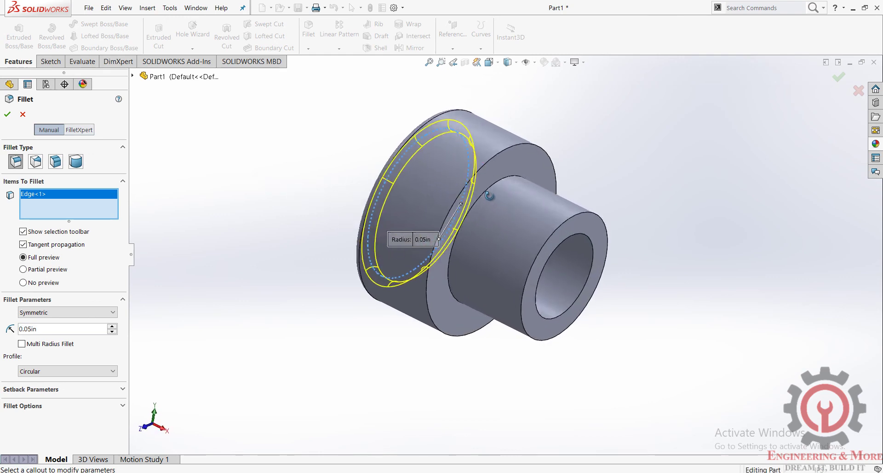
left_click(456, 180)
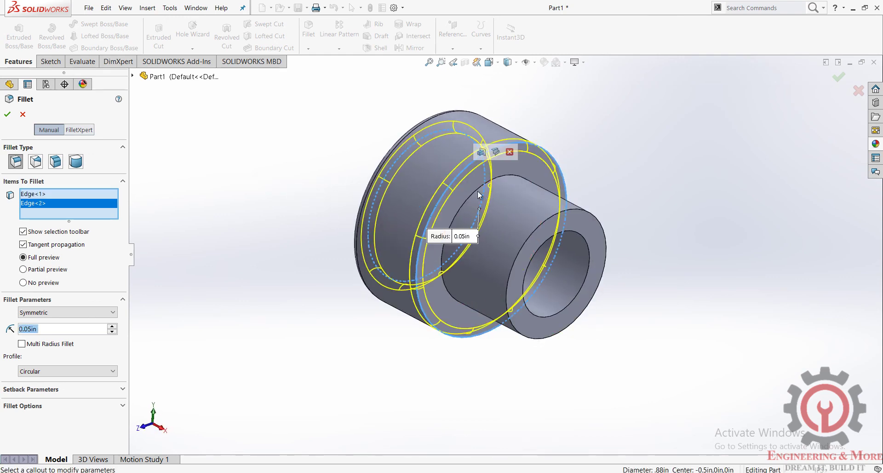
left_click(584, 213)
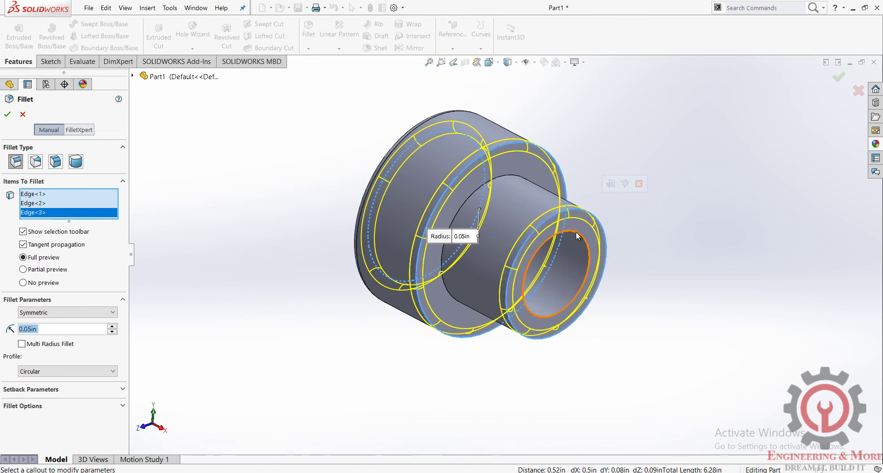
left_click(578, 236)
Add the step edge inside the bore and finish the five-edge Fillet2.
scroll(523, 256, "up", 2)
scroll(523, 255, "up", 1)
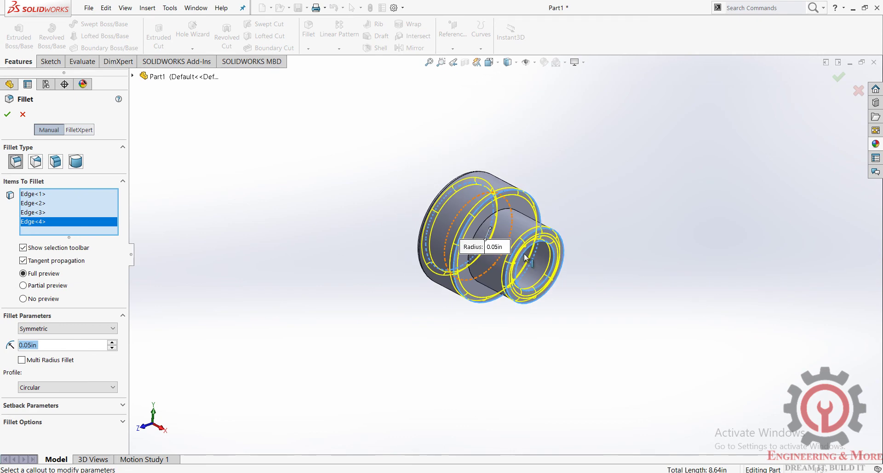
middle_click_drag(524, 253, 568, 299)
scroll(499, 251, "down", 3)
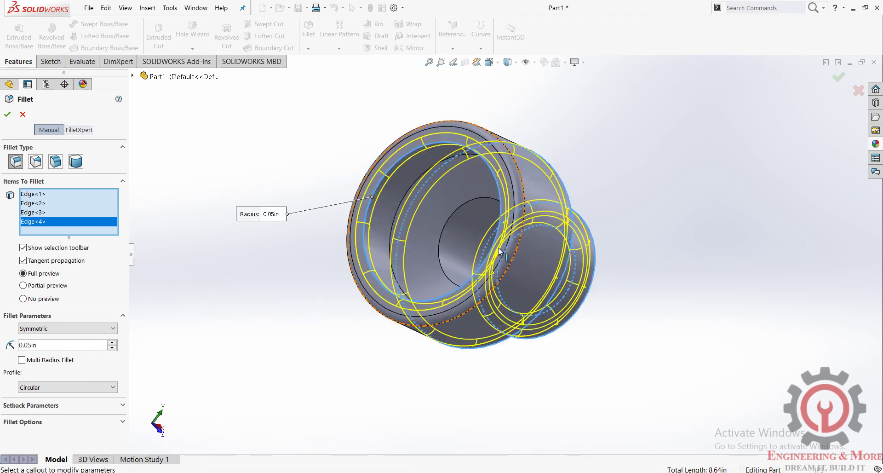
scroll(460, 237, "down", 3)
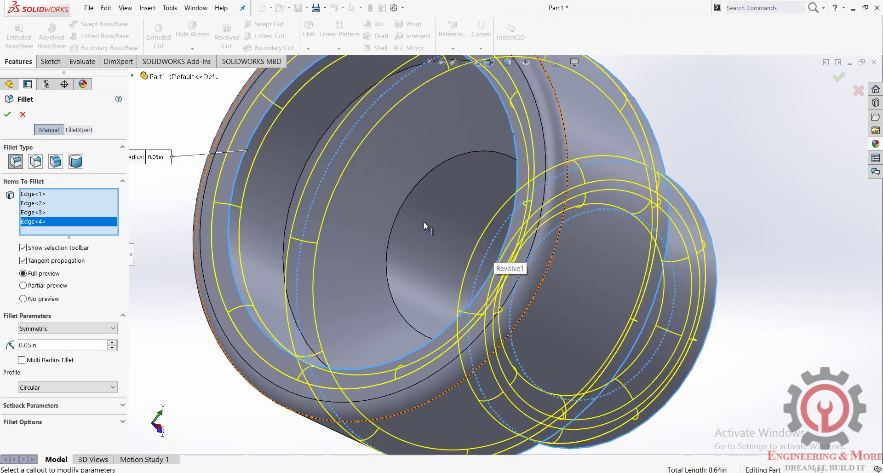
left_click(397, 213)
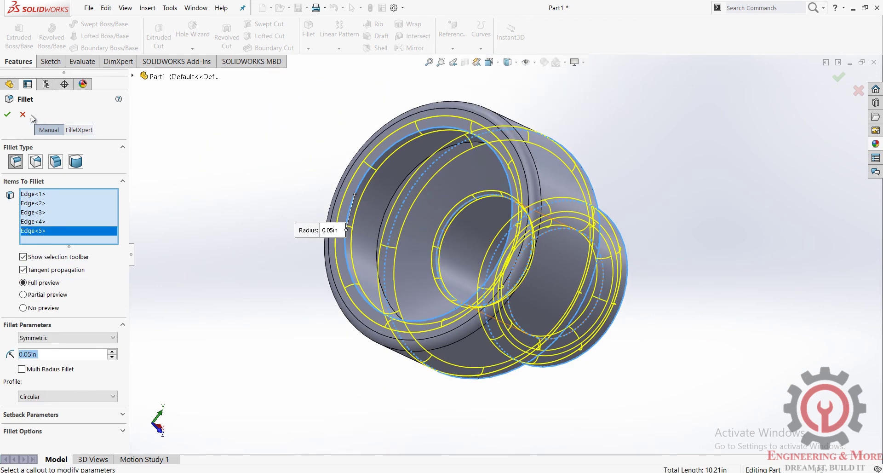
left_click(7, 114)
mouse_move(295, 240)
middle_mouse_down()
mouse_move(306, 177)
mouse_move(290, 177)
middle_mouse_up()
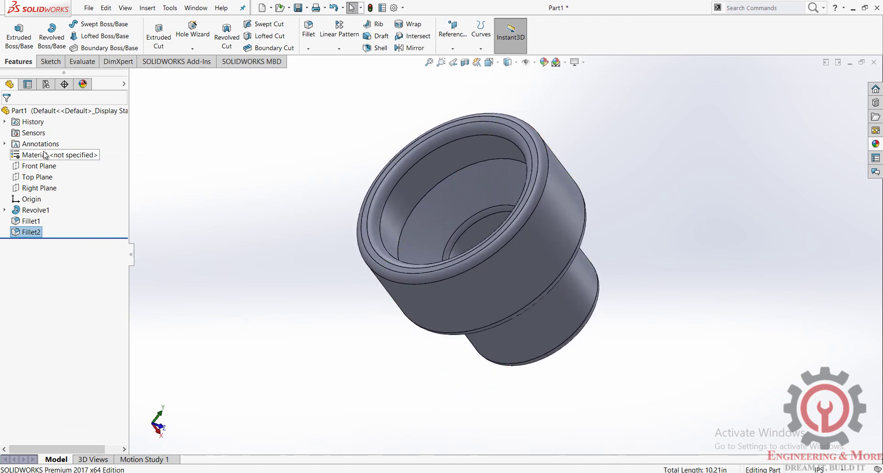
Assign ABS from the Plastics material library to the part.
right_click(44, 155)
left_click(68, 159)
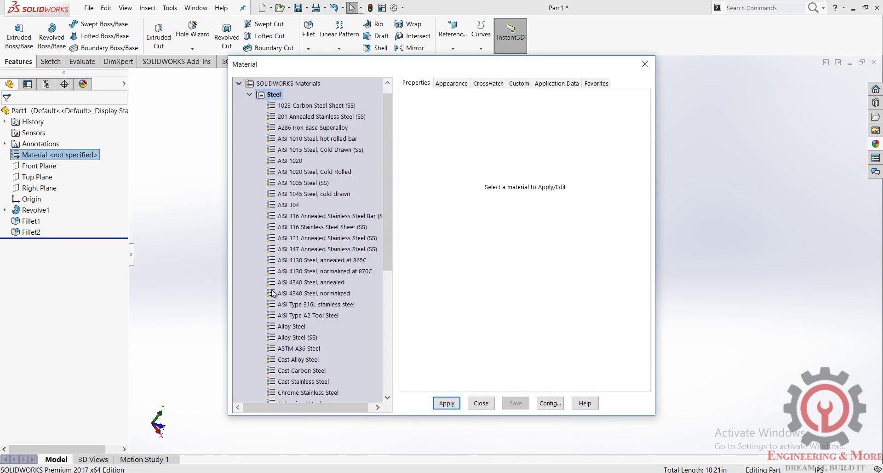
scroll(273, 293, "down", 6)
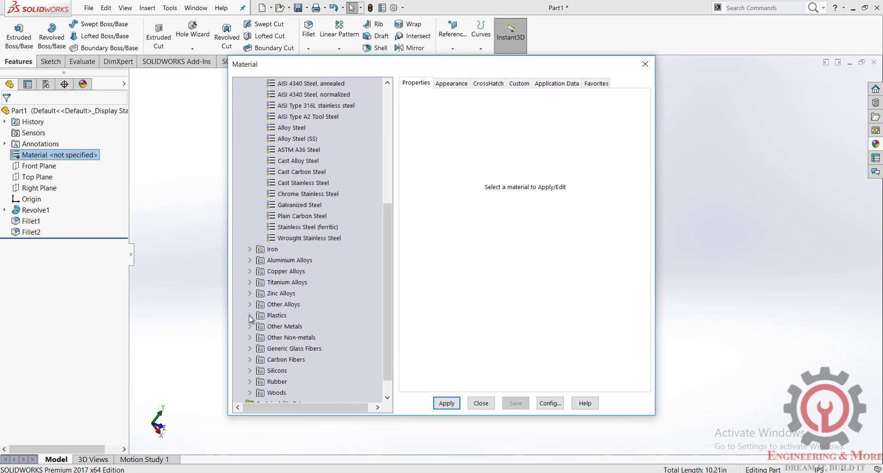
left_click(250, 315)
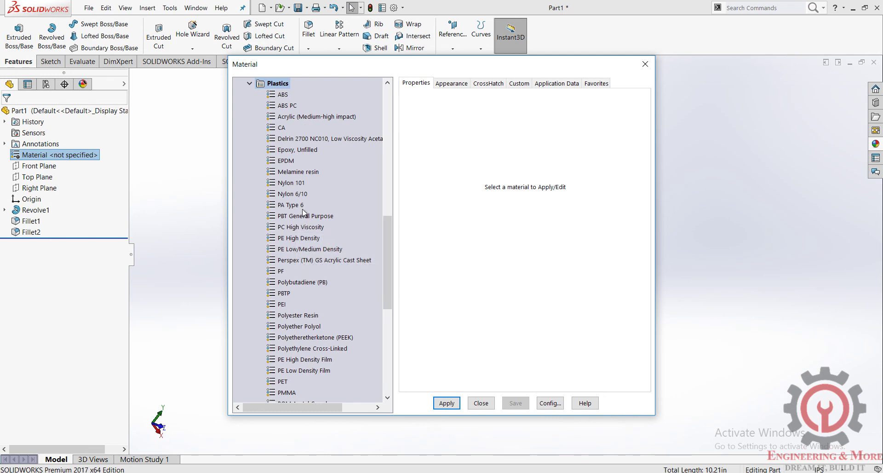
scroll(297, 222, "down", 2)
scroll(297, 166, "up", 3)
left_click(285, 128)
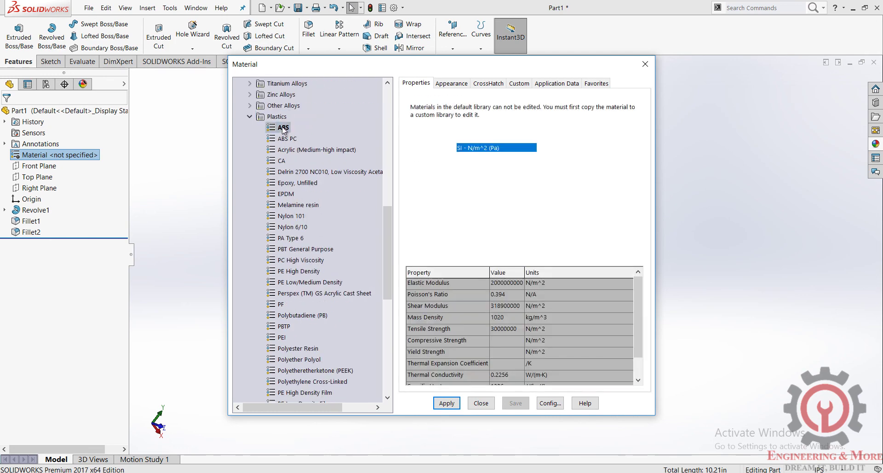
left_click(481, 404)
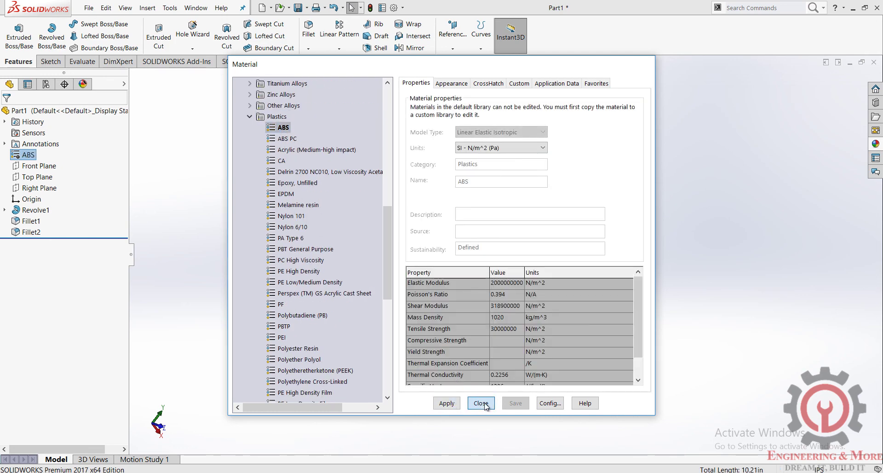
Apply the White PW-MT11150 finish from Appearances > Plastic > Textured to the bushing.
left_click(875, 145)
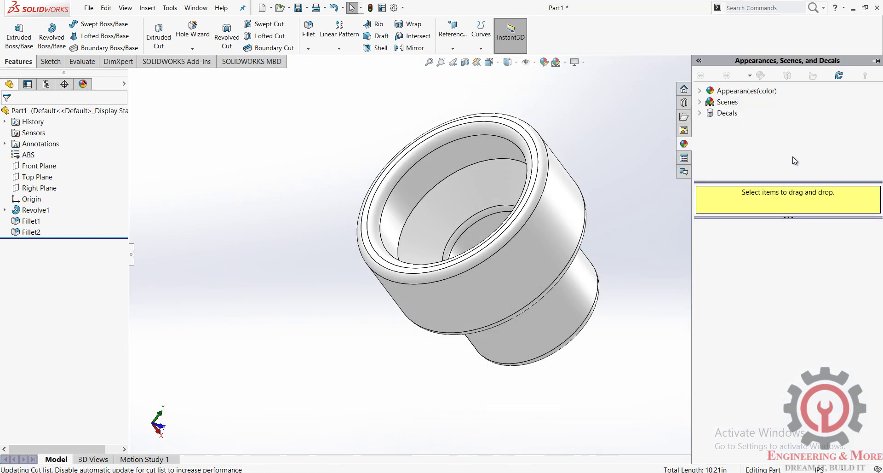
left_click(700, 91)
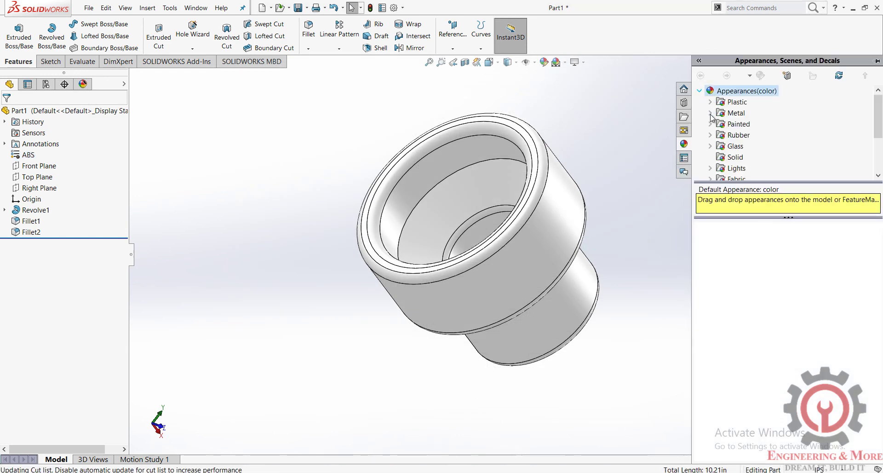
left_click(706, 102)
left_click(751, 146)
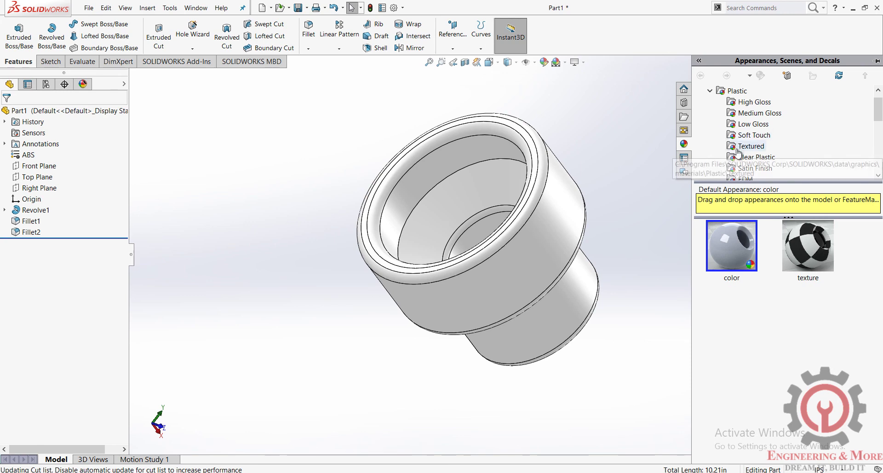
scroll(764, 288, "down", 5)
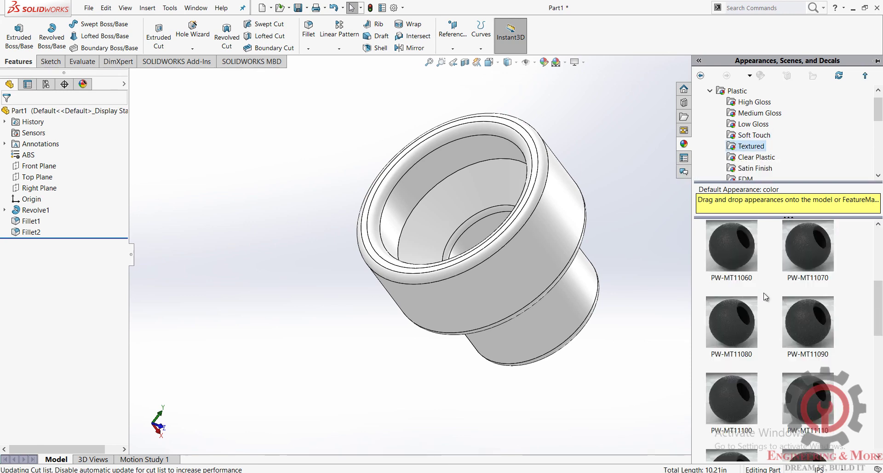
double_click(731, 282)
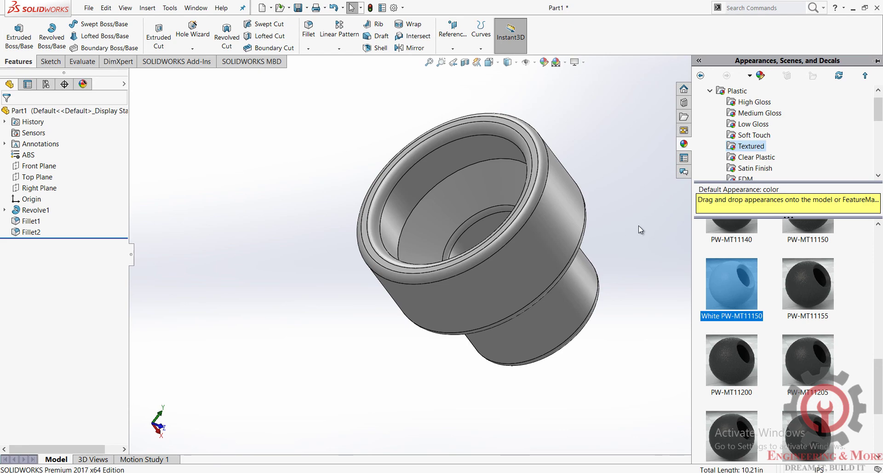
left_click(638, 225)
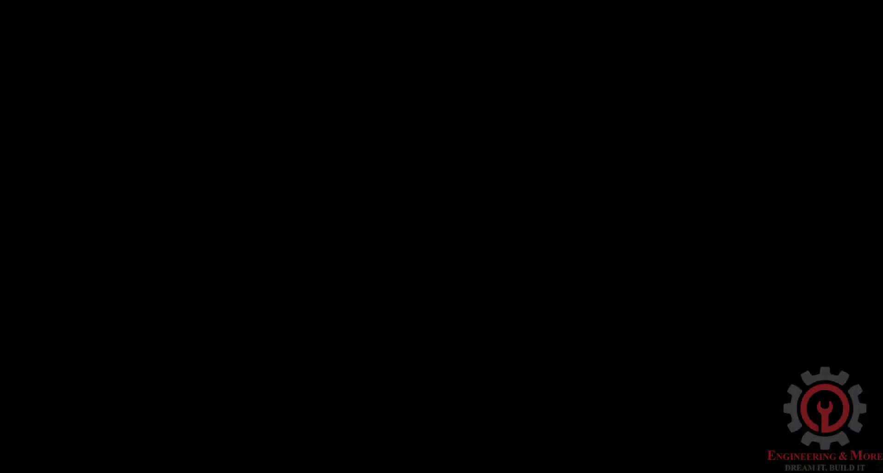